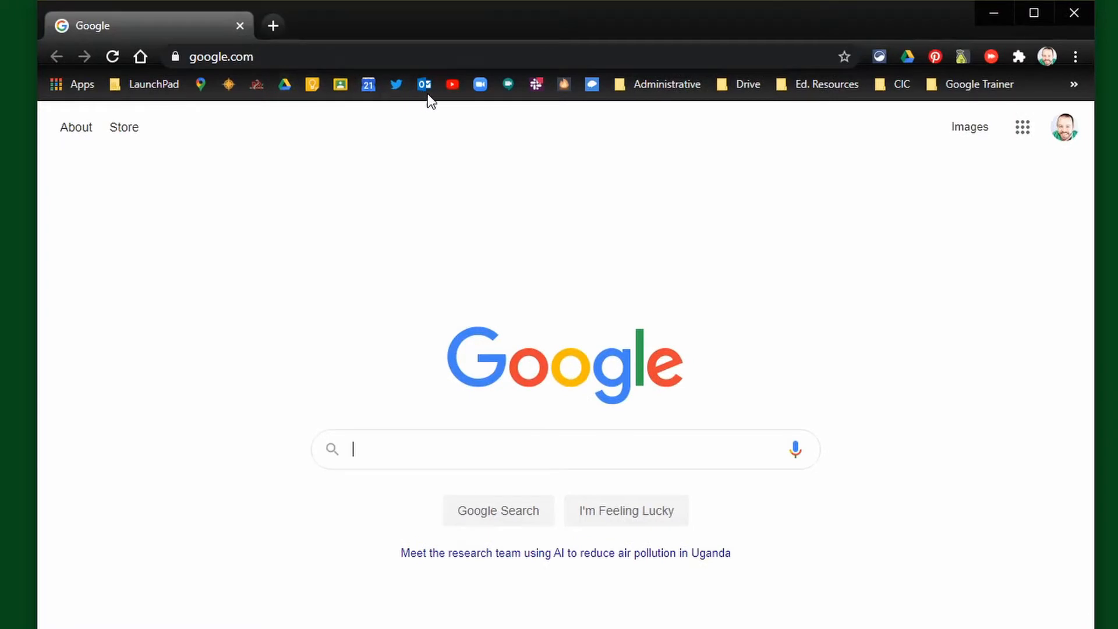
- Look through the bookmark folders in the work, Mr. Cook's Corner and personal profile windows
click(619, 85)
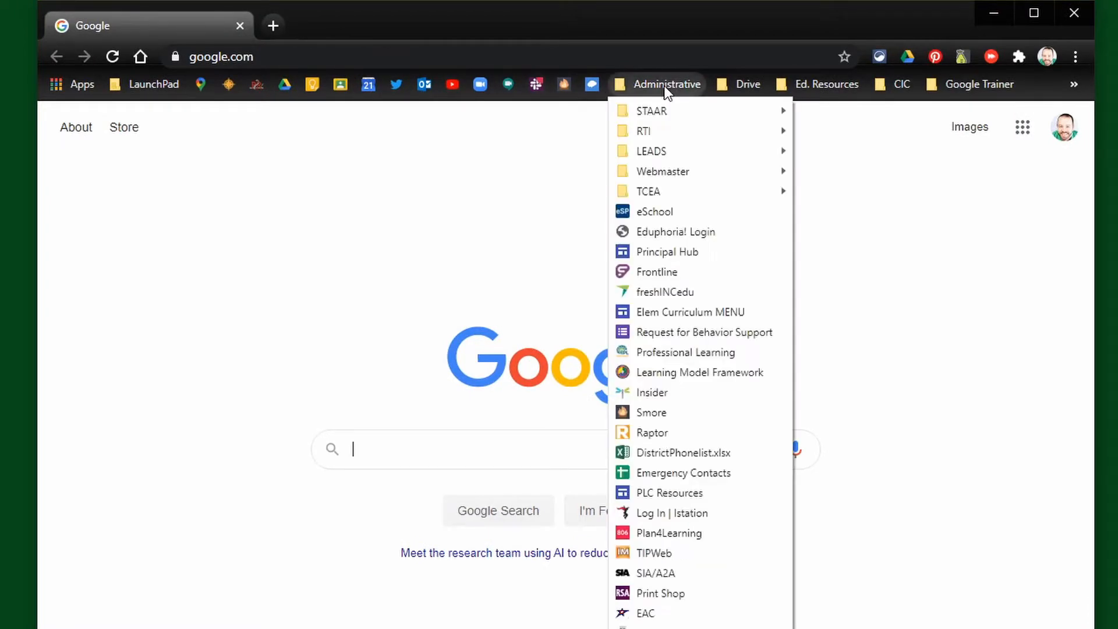
click(749, 86)
click(812, 85)
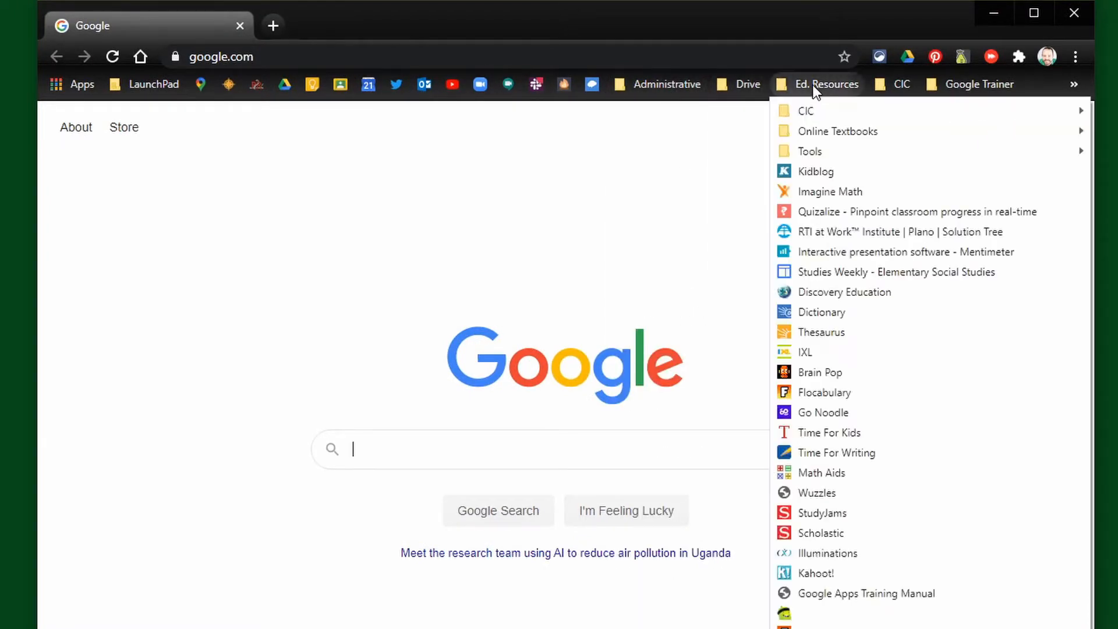
click(682, 583)
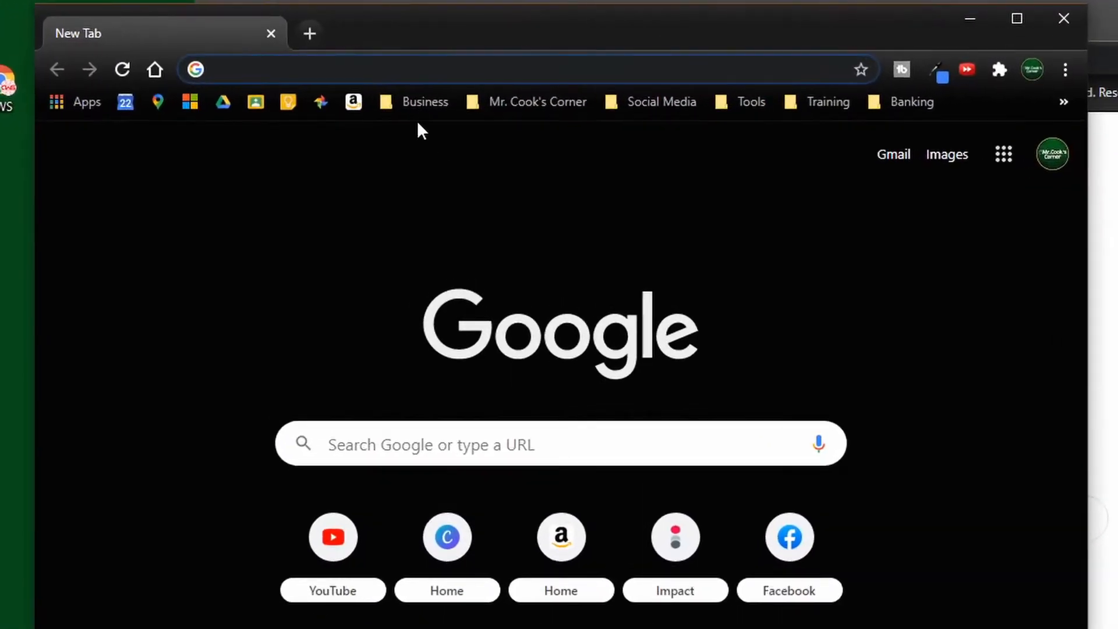
click(435, 70)
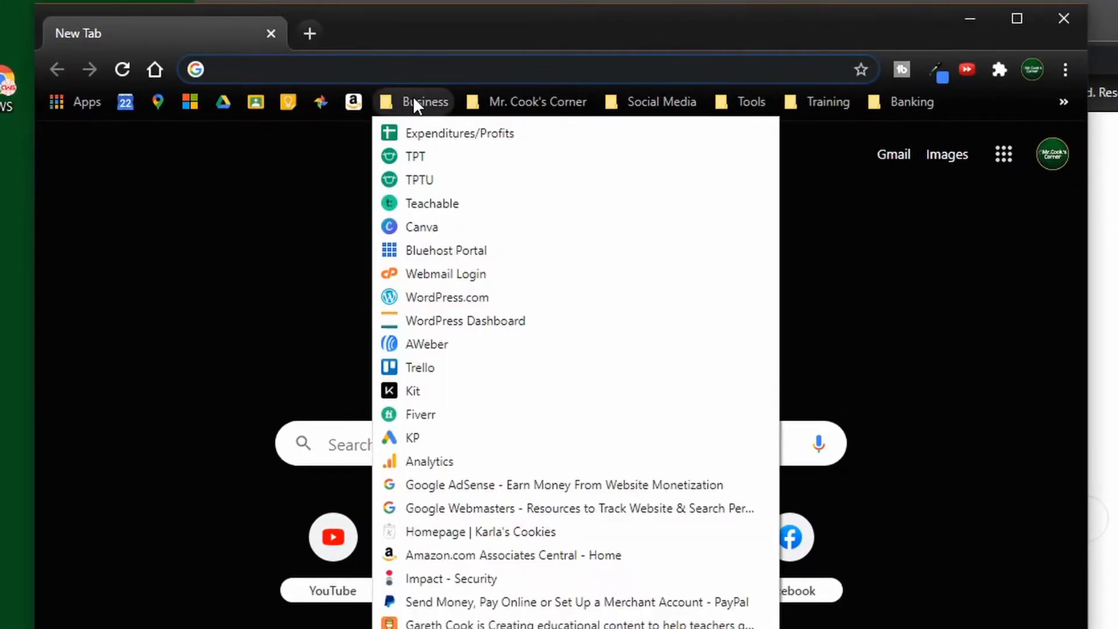
mouse_move(670, 104)
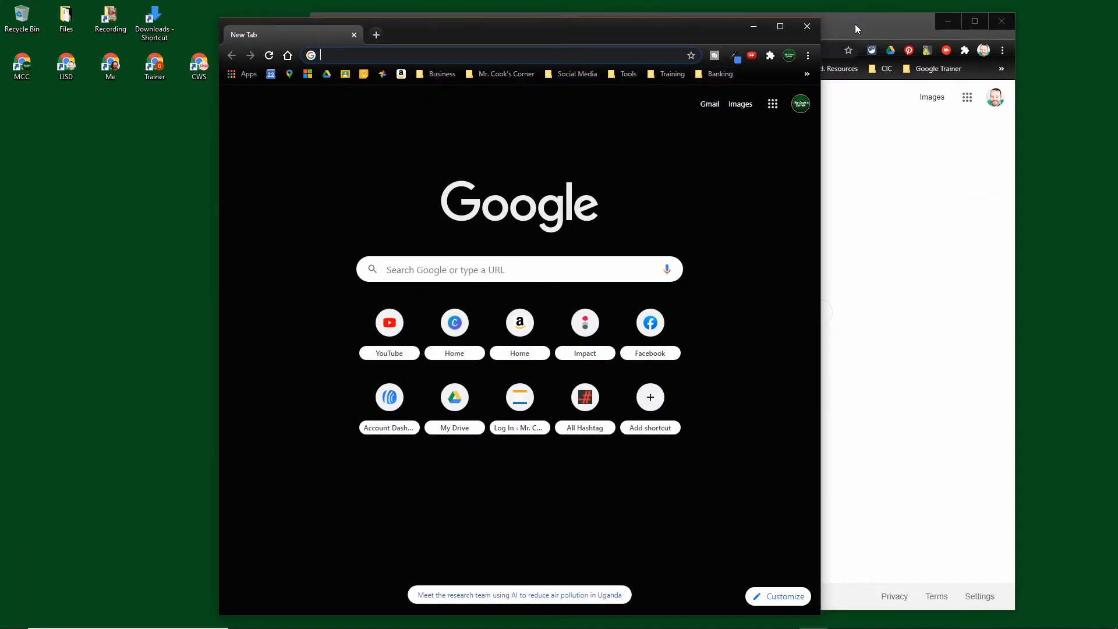
click(856, 27)
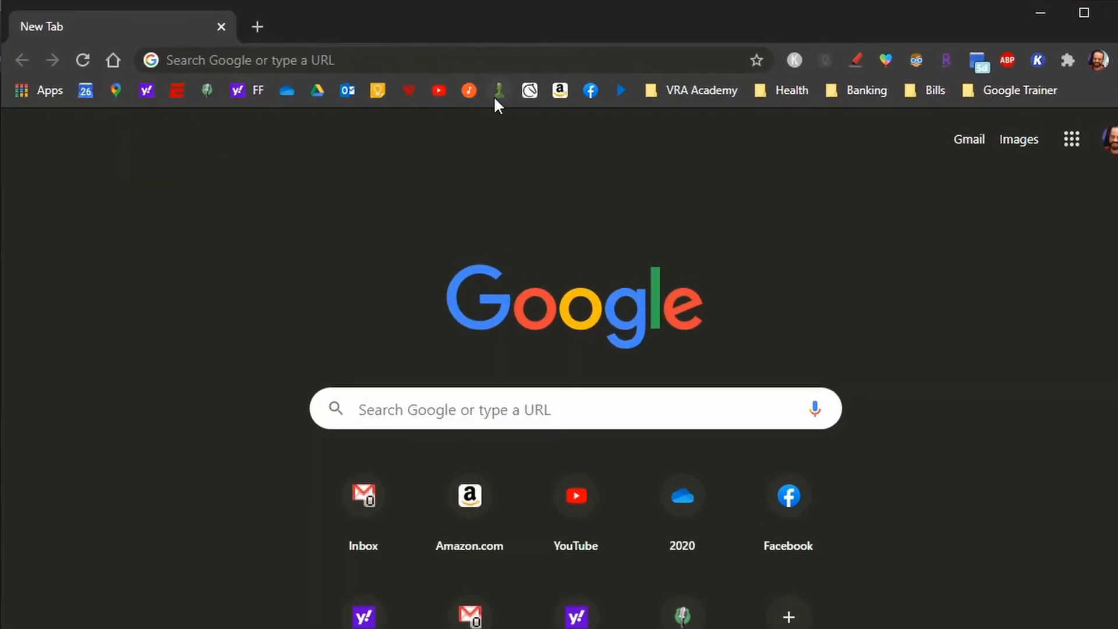
click(803, 90)
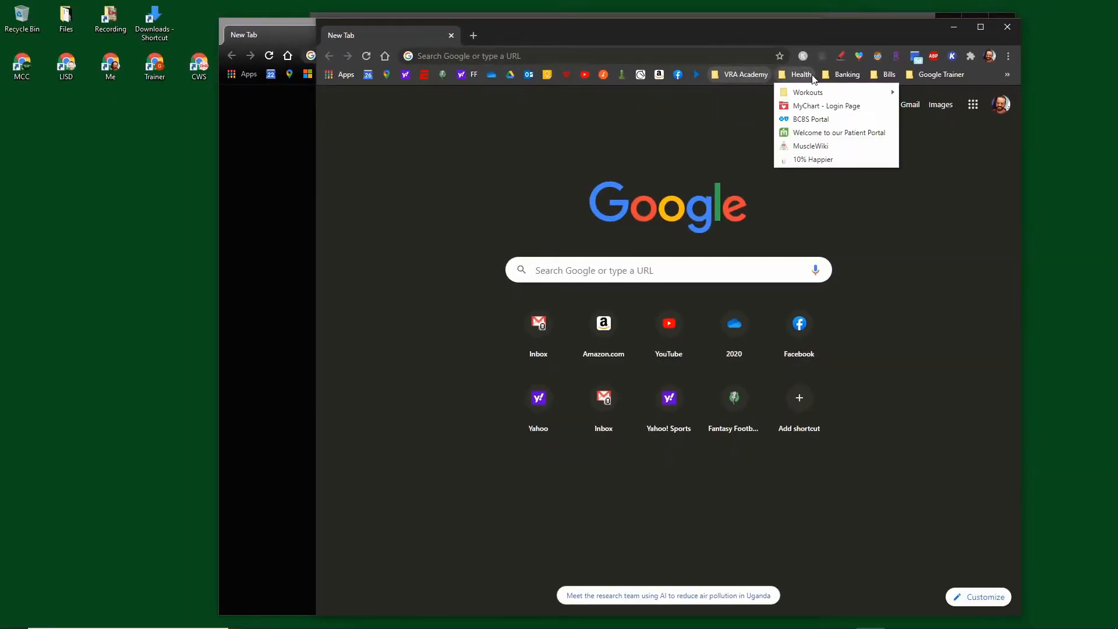
mouse_move(886, 74)
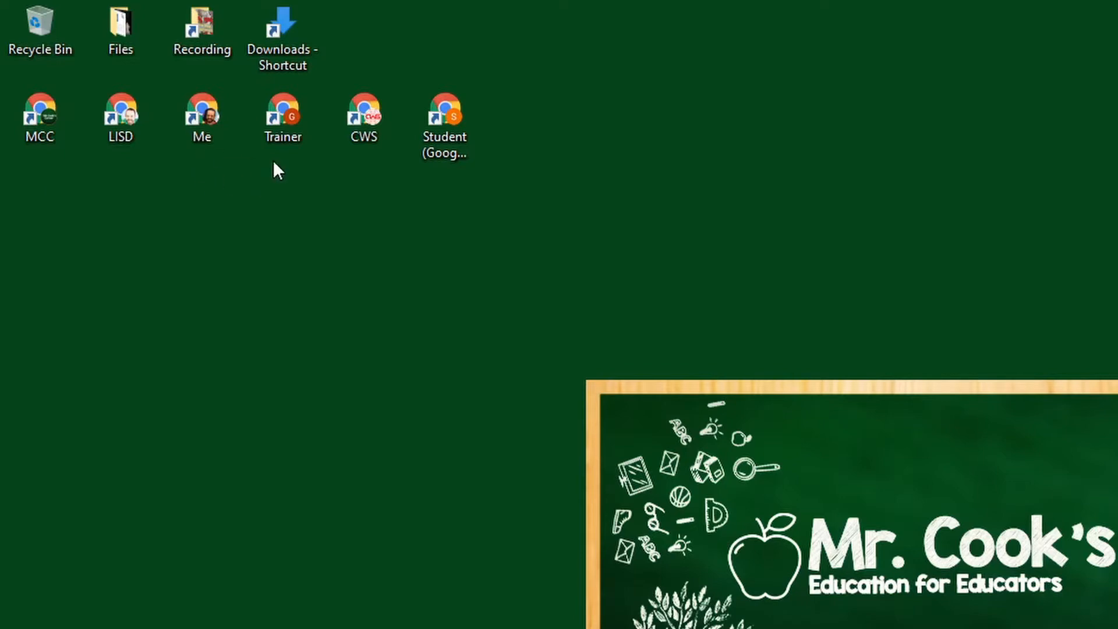
- Open the Me profile from its desktop shortcut, close its window, and open the LISD profile
double_click(202, 114)
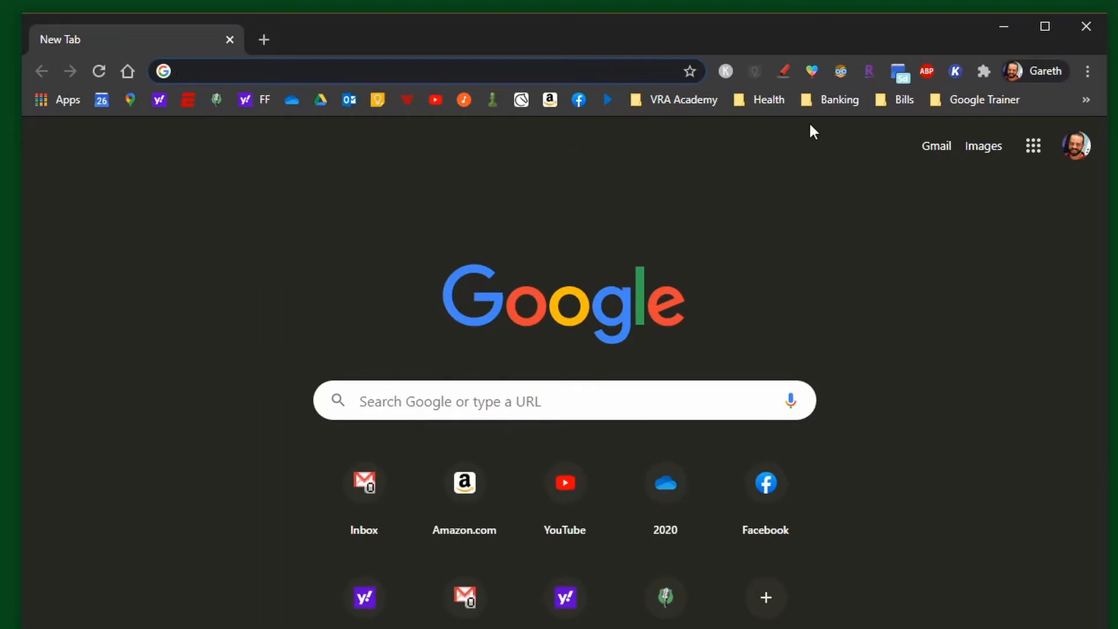
click(1086, 26)
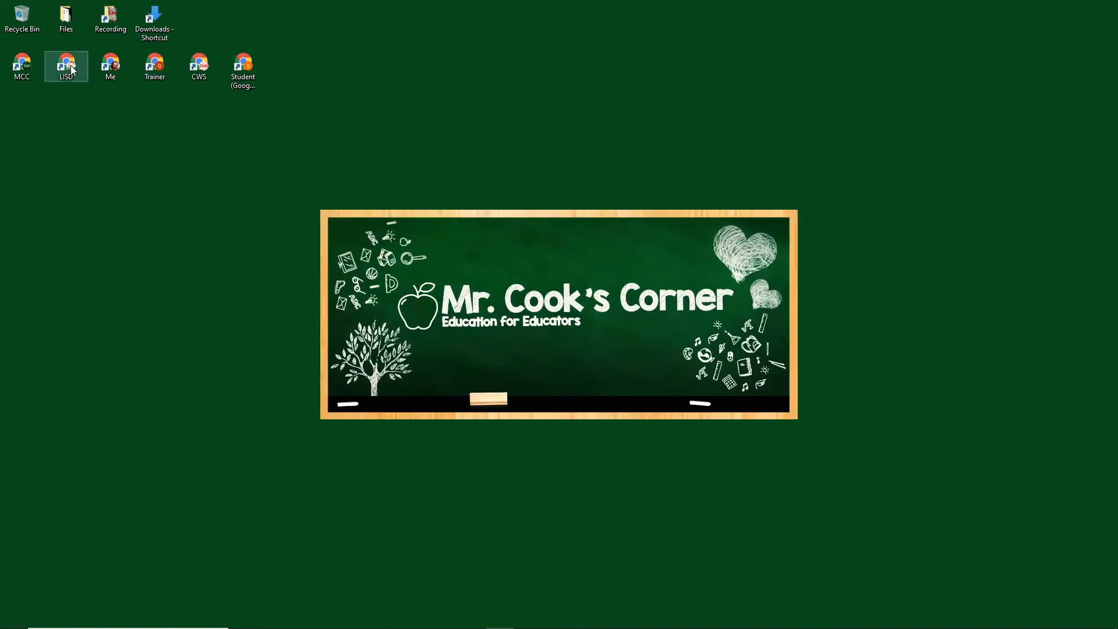
double_click(71, 70)
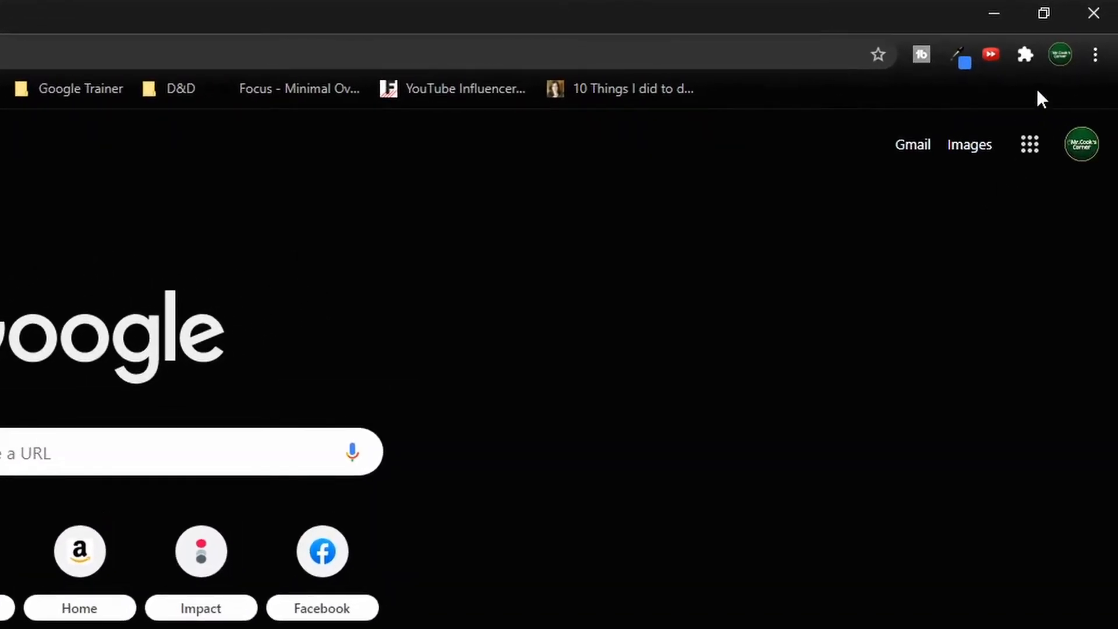
- Remove the Student (Google Sites) and Mr. Cook's Corner profiles through the management of people
click(1060, 55)
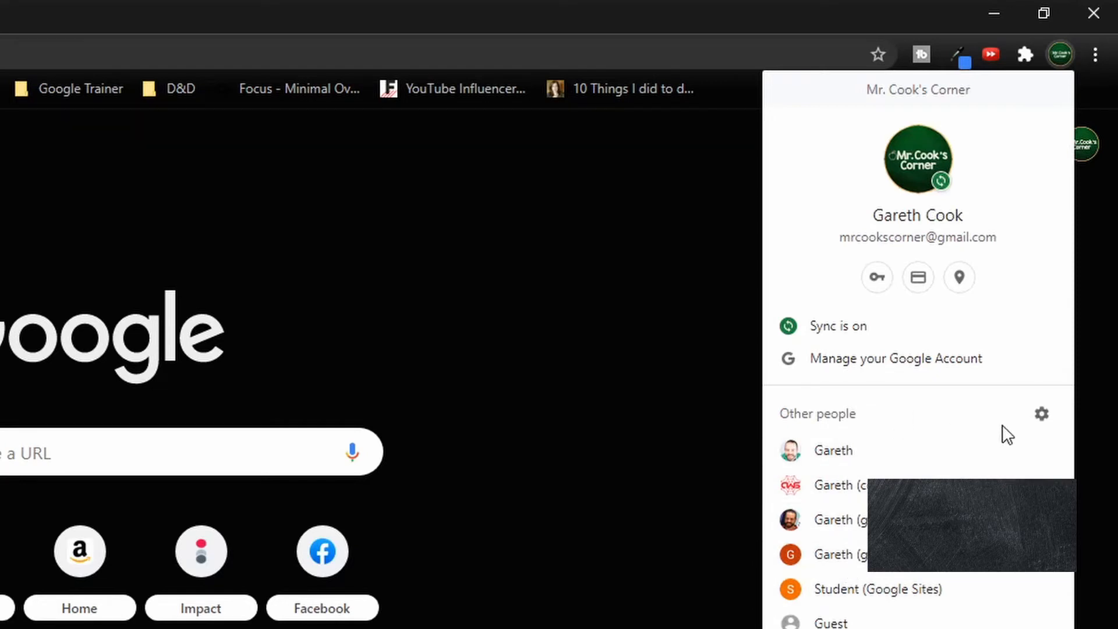
click(1041, 413)
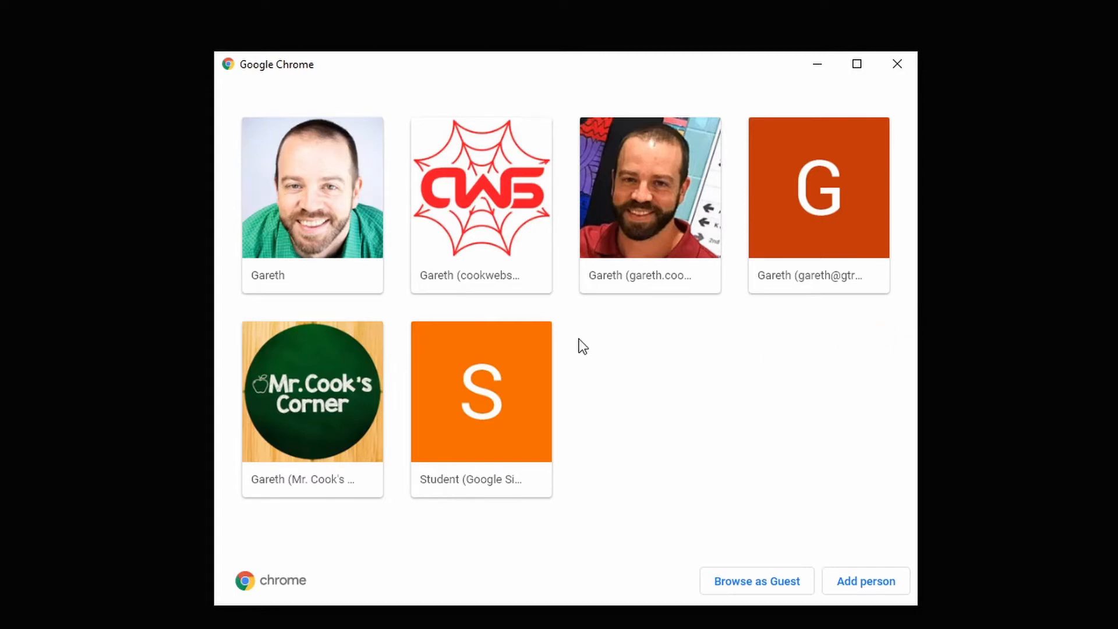
mouse_move(549, 341)
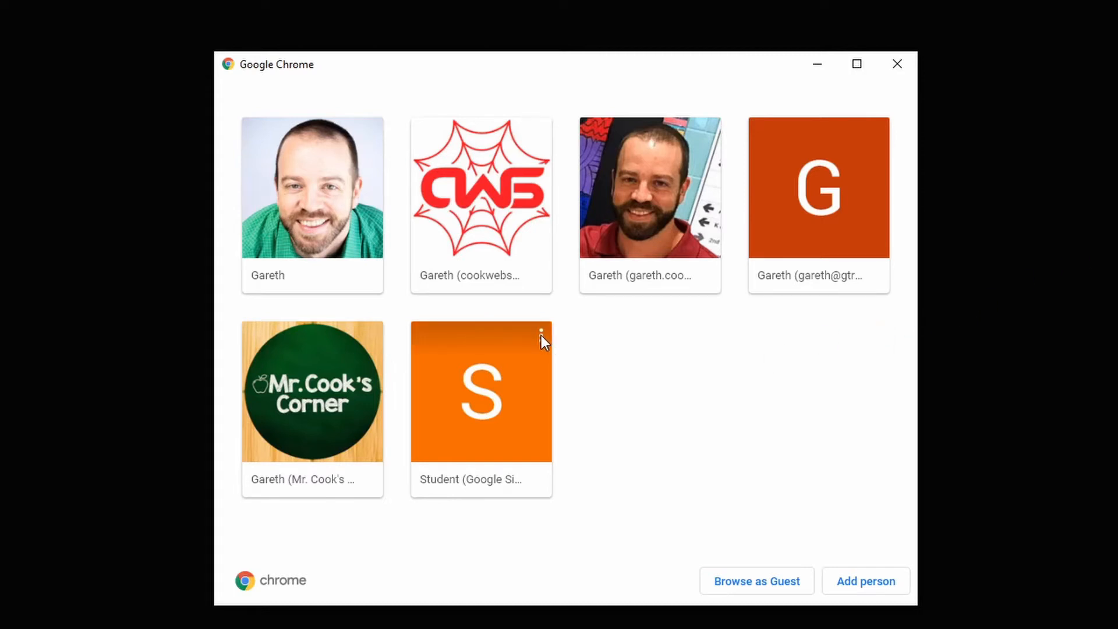
click(540, 336)
click(438, 411)
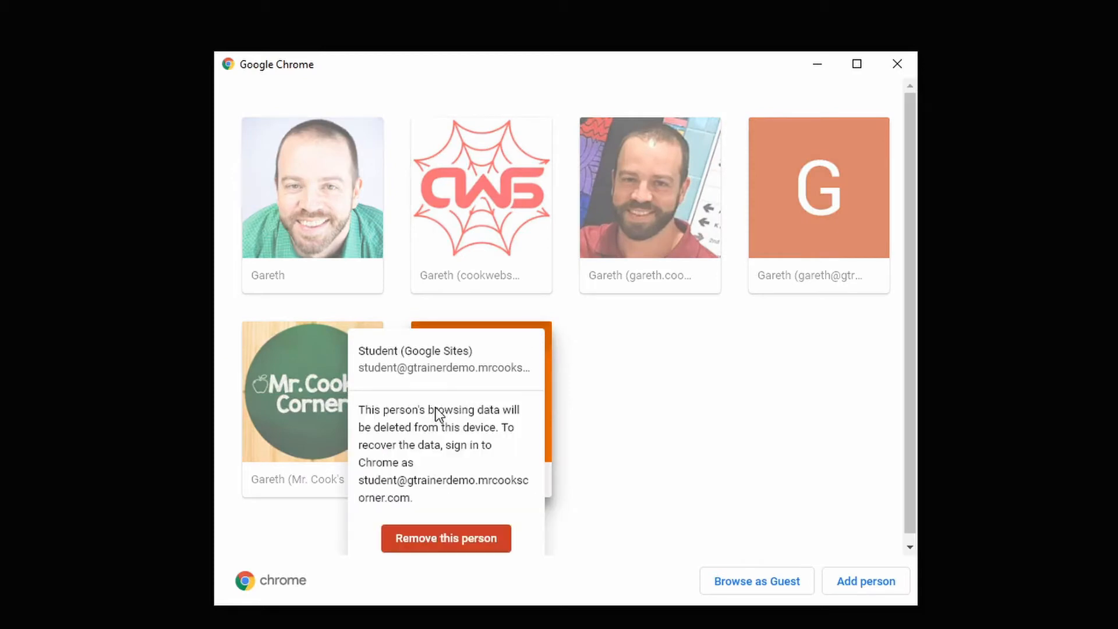
click(437, 538)
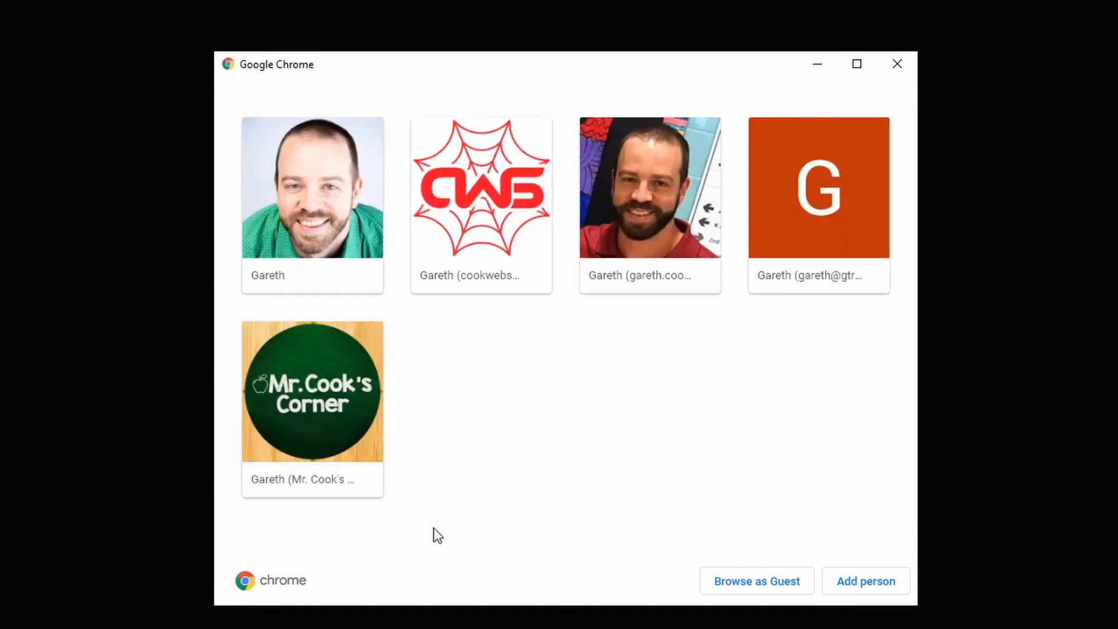
click(371, 335)
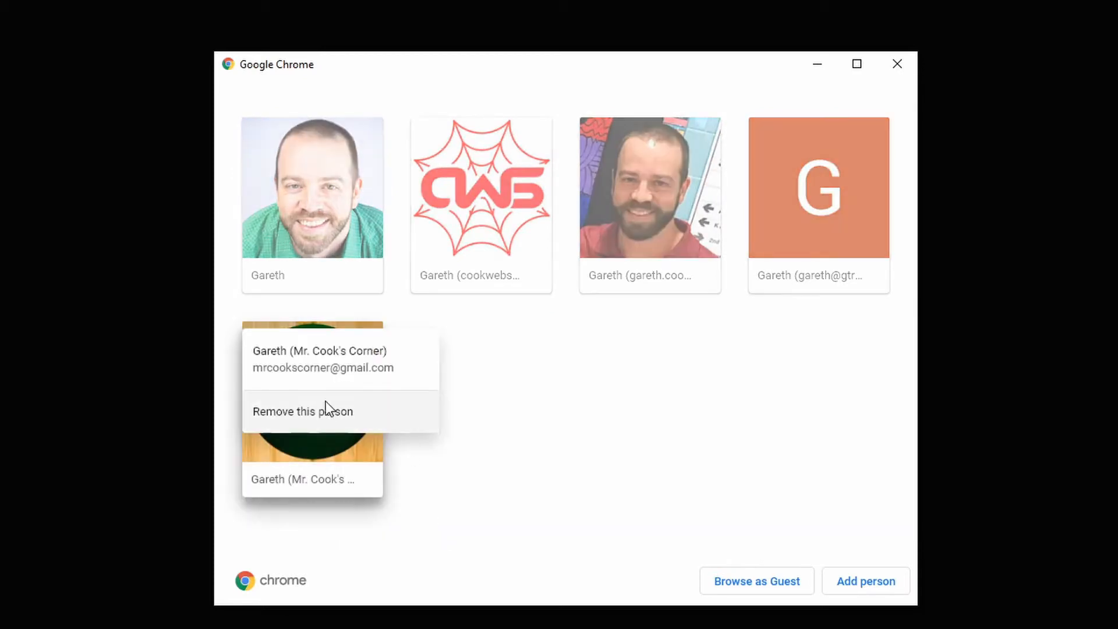
click(318, 414)
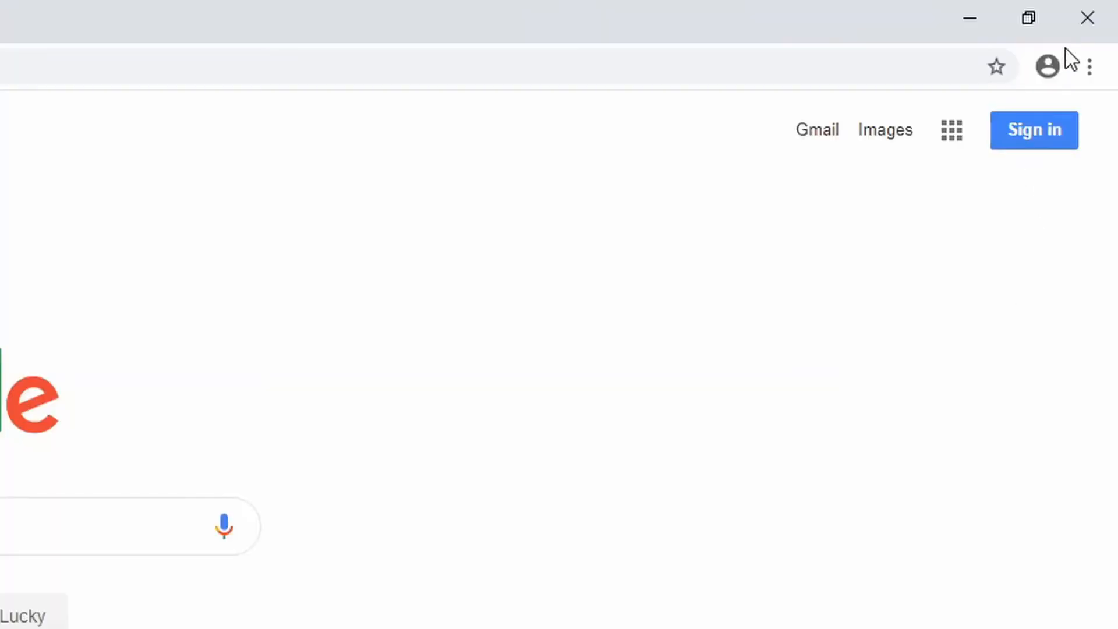
- Sign in to Google with the work account's e-mail and password, and link the browser data to that account
click(1055, 67)
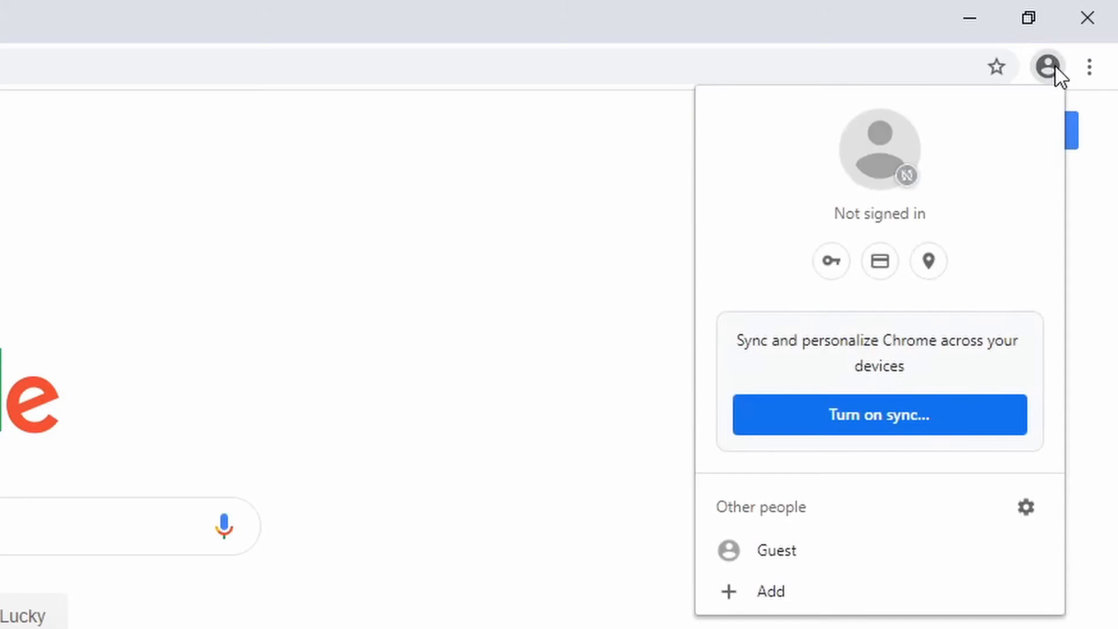
click(1056, 68)
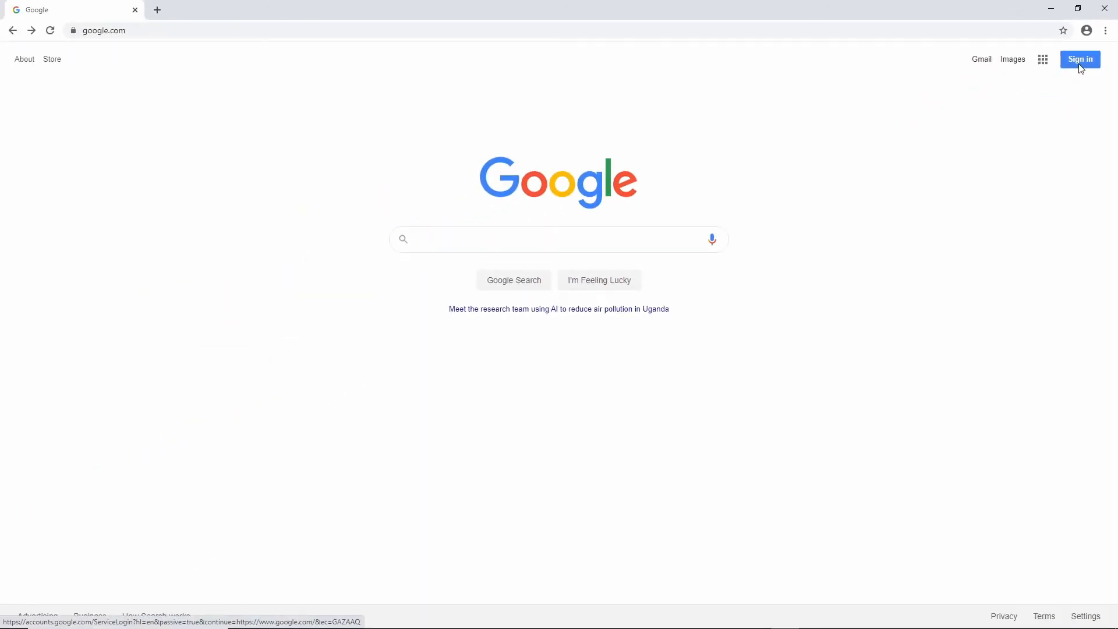
click(1080, 65)
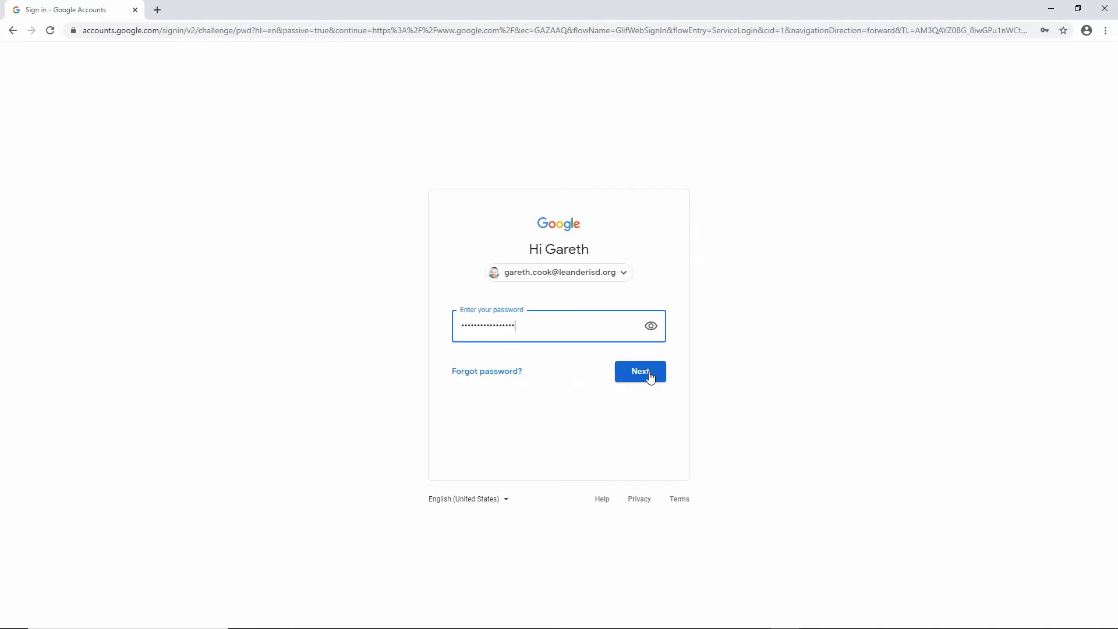
click(650, 374)
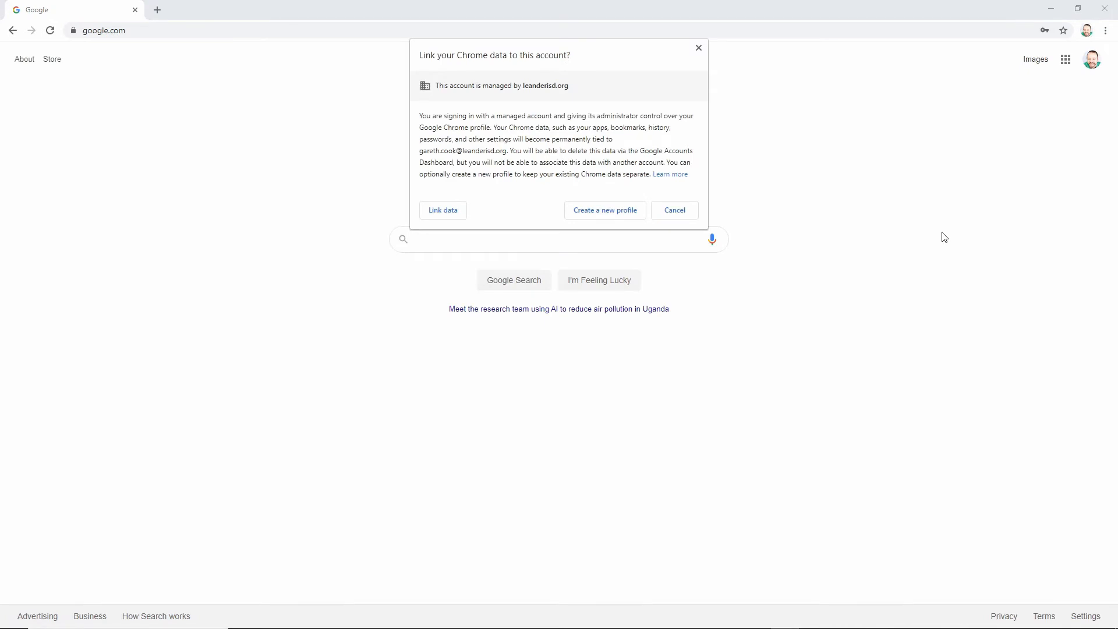
click(461, 213)
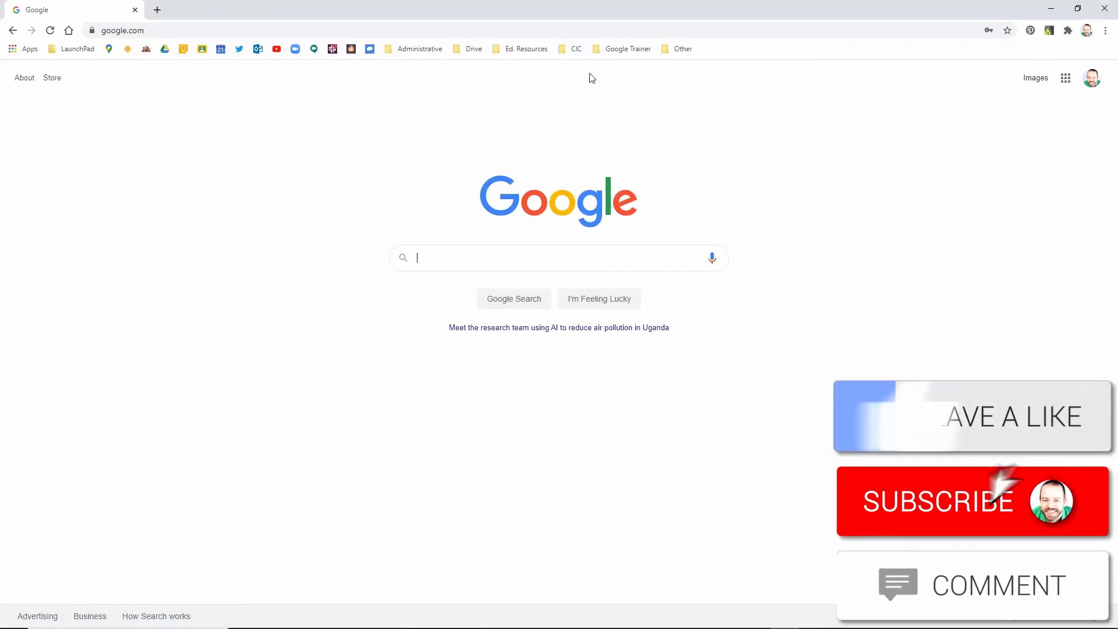
- Add a new person with the owner's first name as profile name, keeping the desktop shortcut option enabled
click(1087, 32)
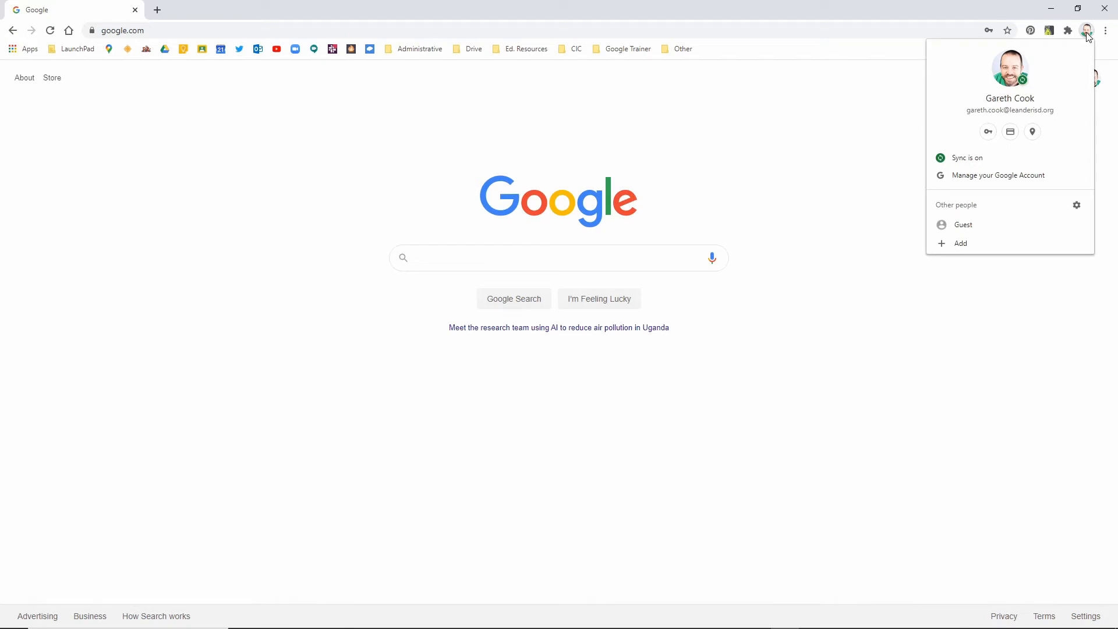
click(1087, 33)
click(1087, 33)
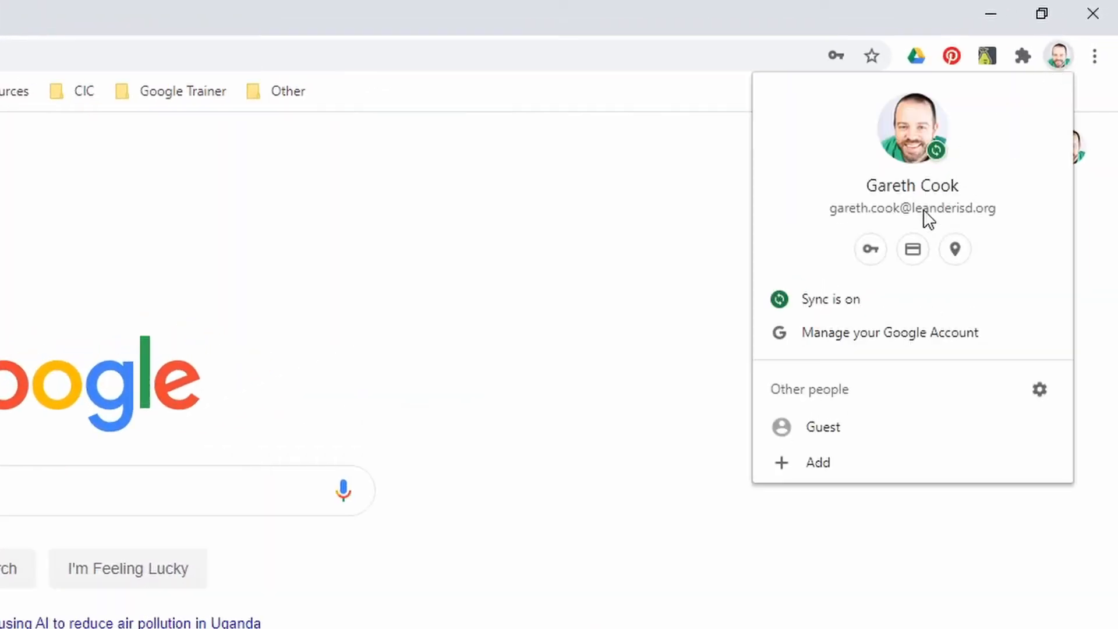
click(823, 460)
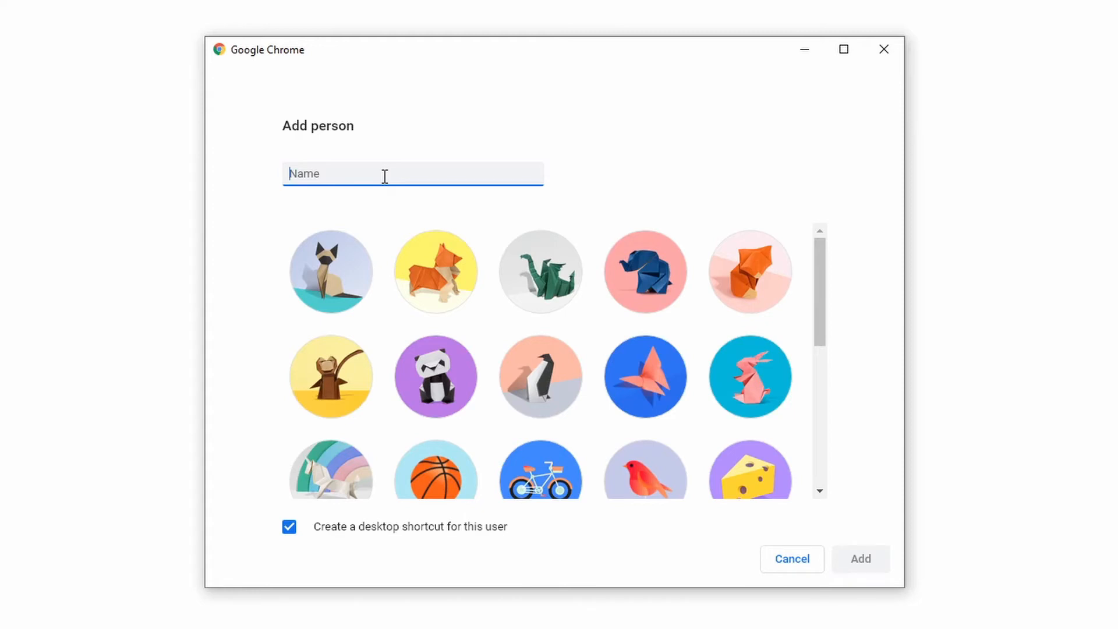
text(Gareth)
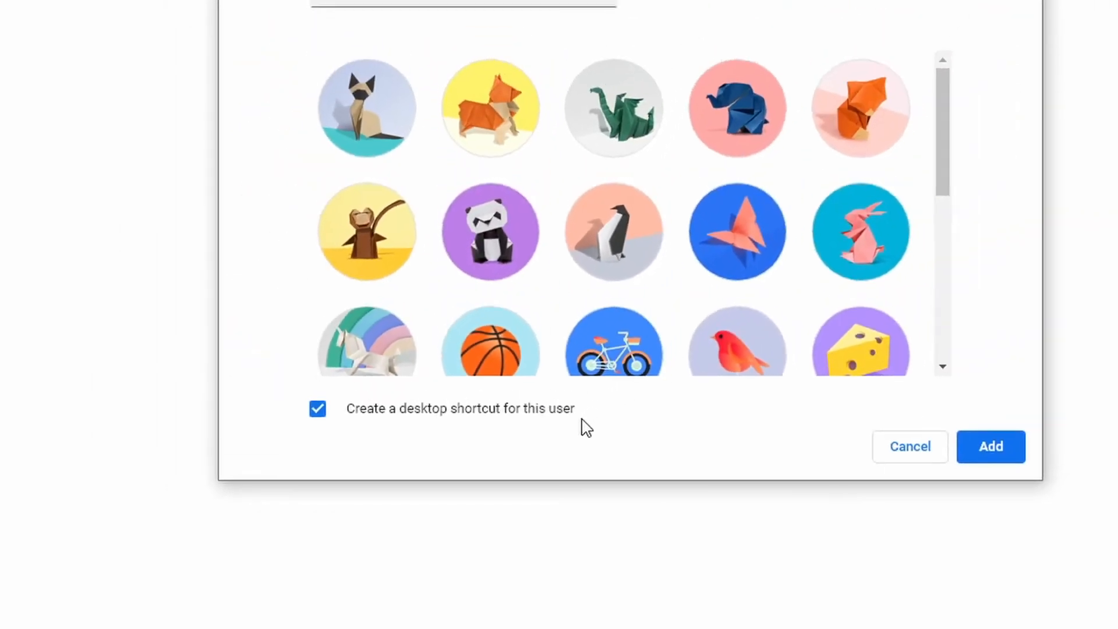
click(991, 446)
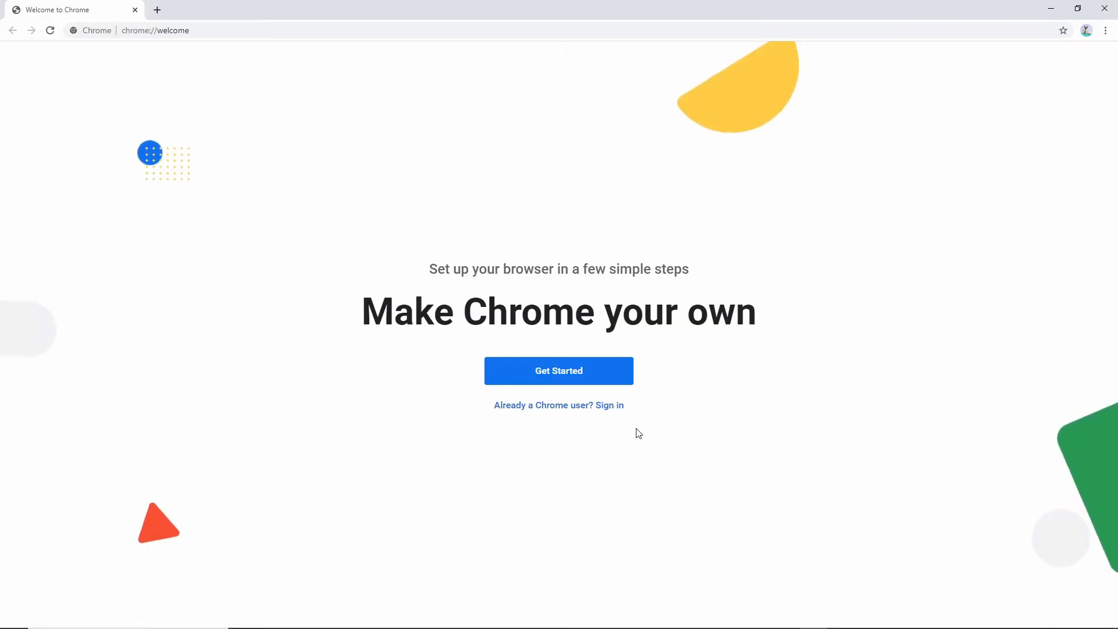
- Sign in to the new profile with the personal Google account and turn on sync
click(598, 408)
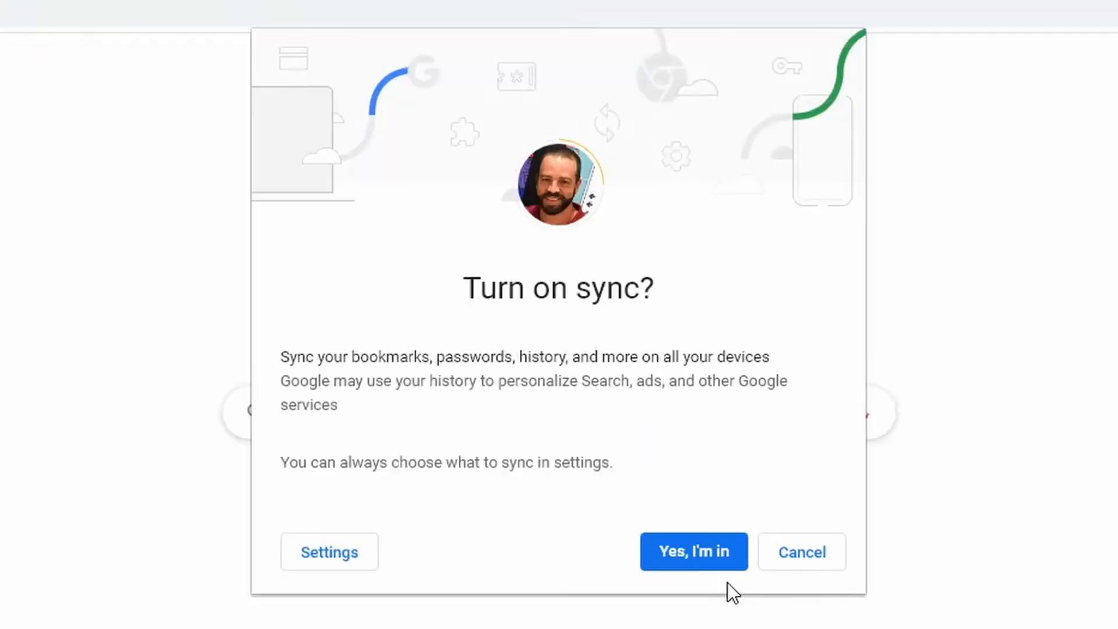
click(674, 475)
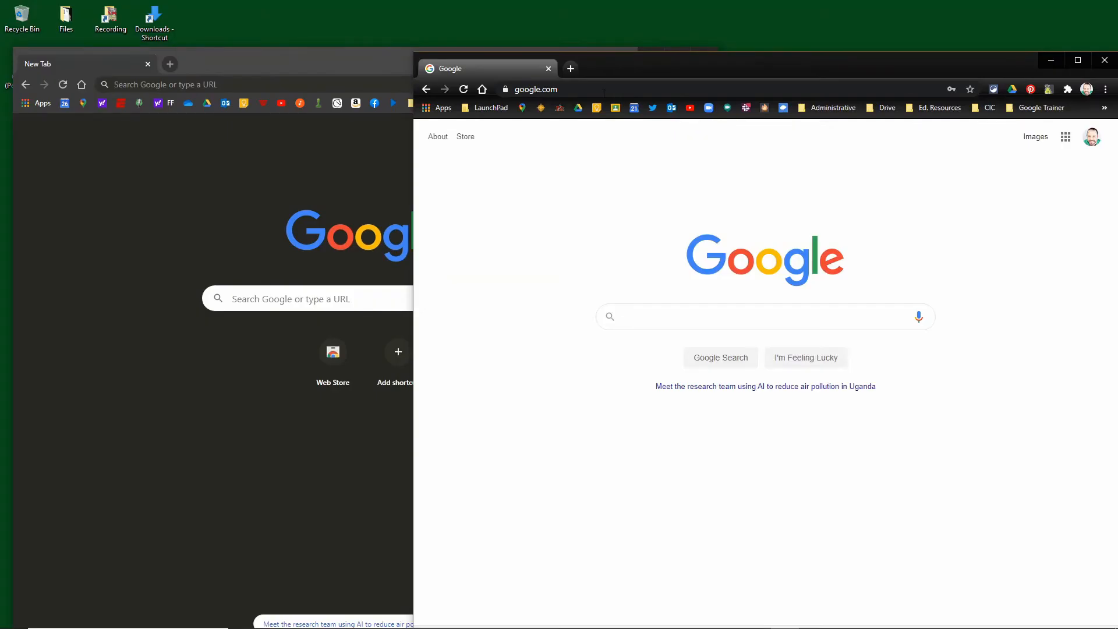
- Switch back and forth between the personal and work profile windows to compare them
click(348, 61)
click(807, 67)
click(349, 60)
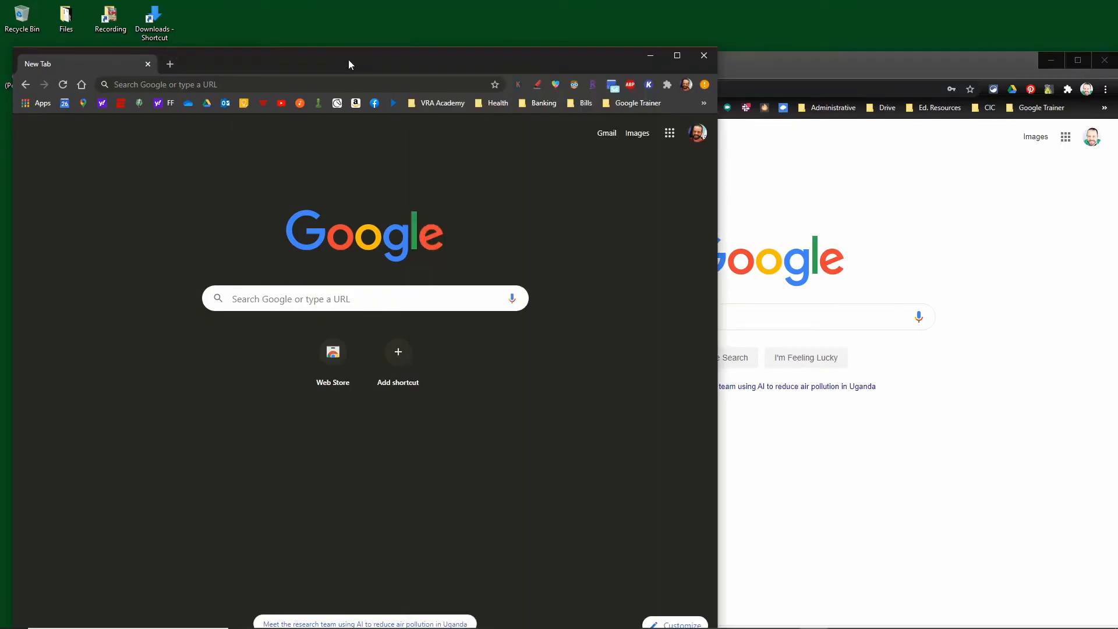
click(756, 64)
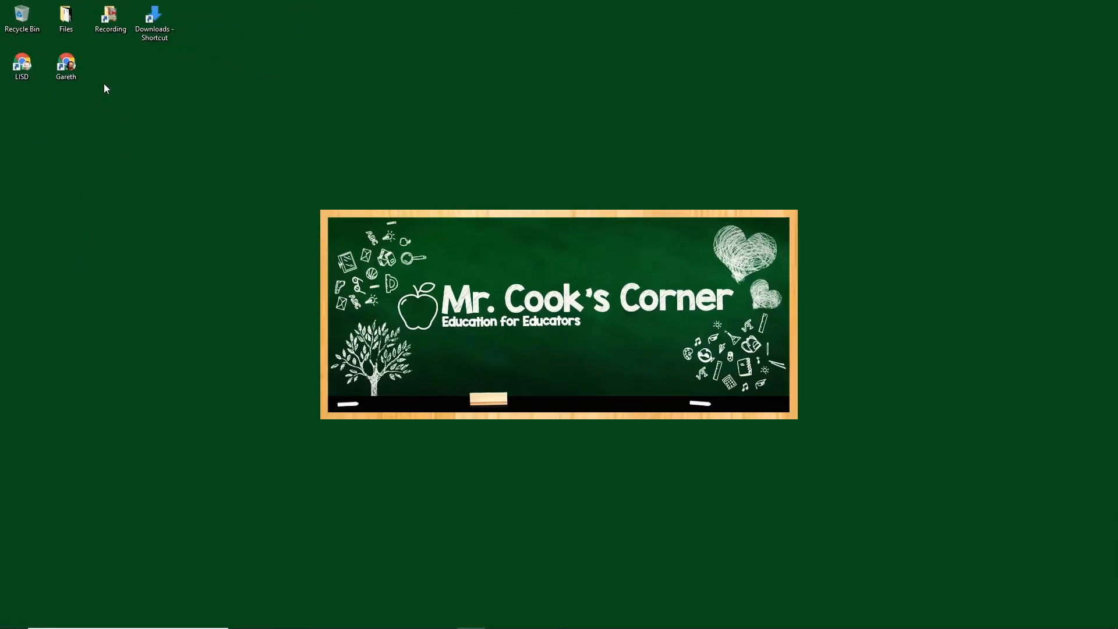
- Open the personal profile and add a new person named MCC, keeping the desktop shortcut option enabled
double_click(73, 69)
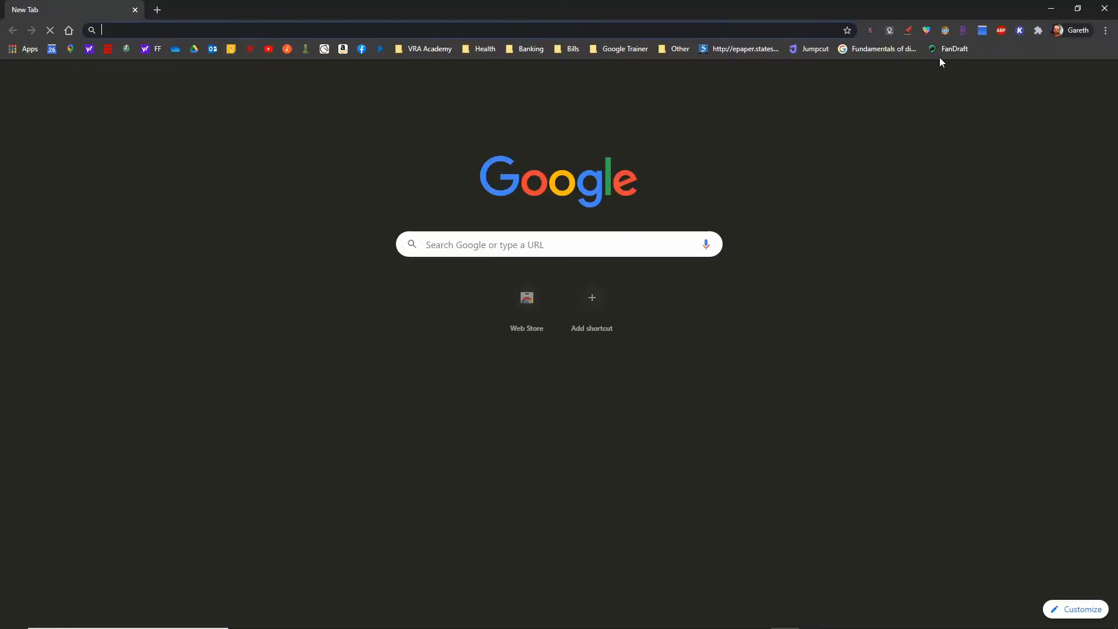
click(1063, 32)
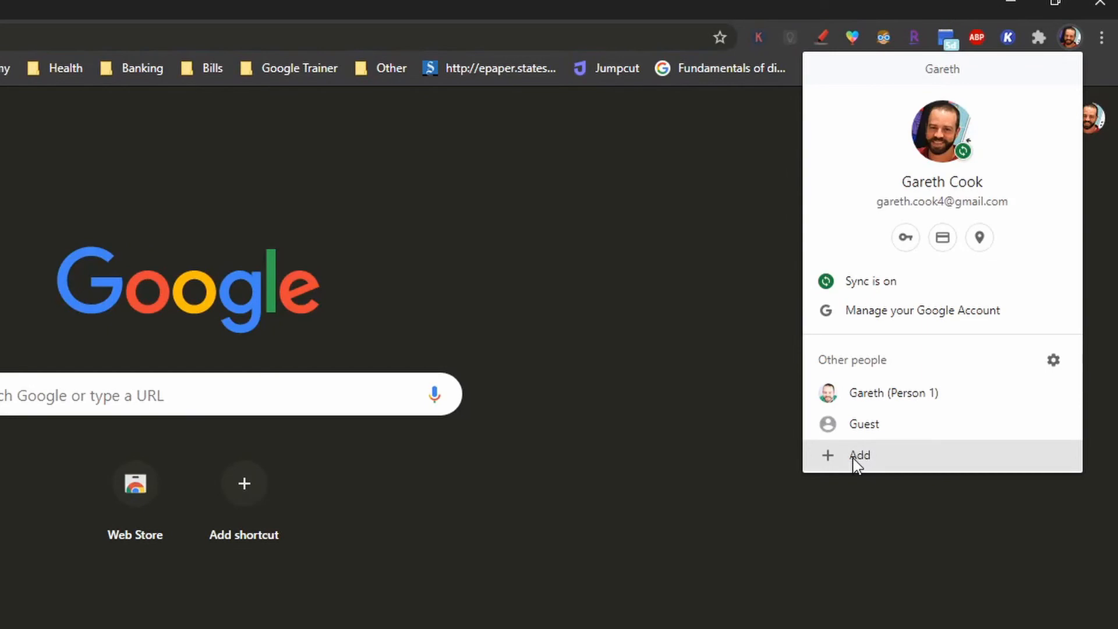
click(854, 457)
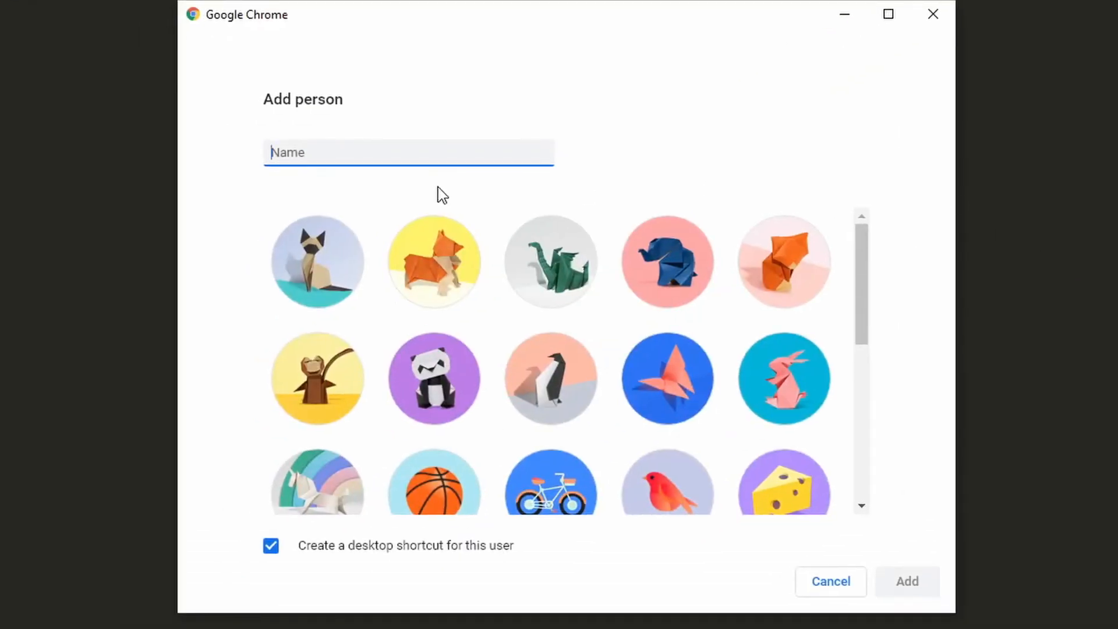
text(MCC)
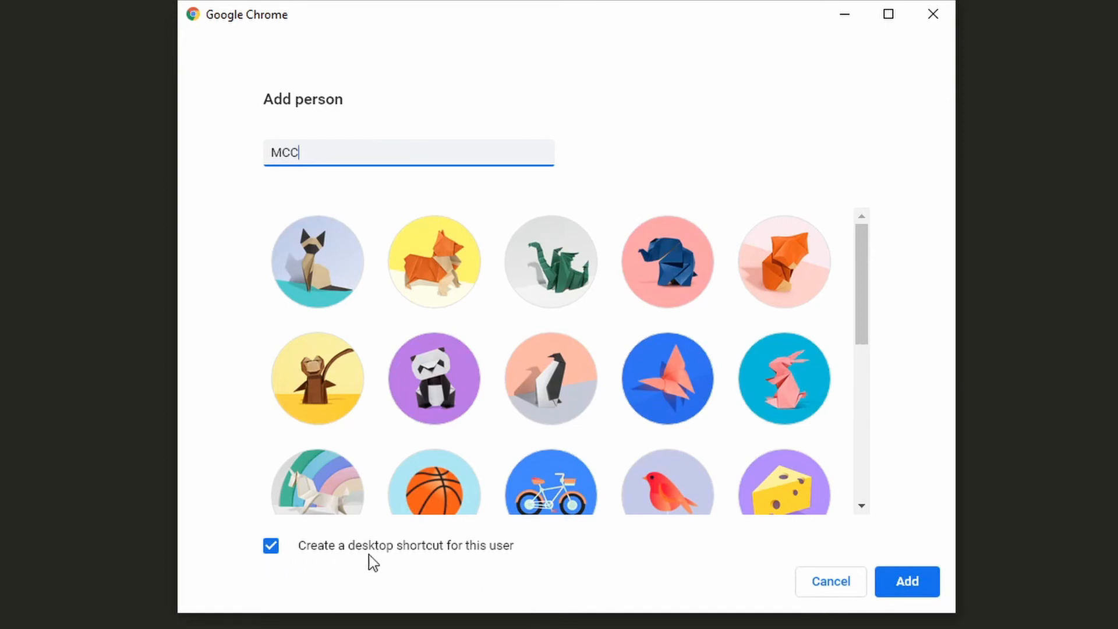
click(918, 582)
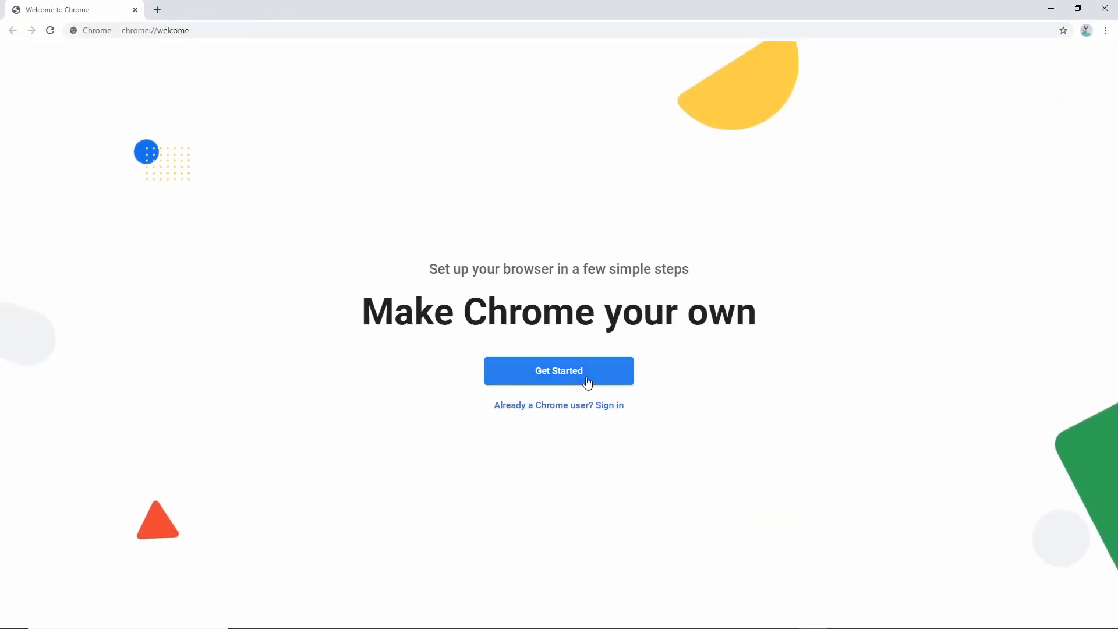
- Minimize the browser windows and rename the new profile's desktop shortcut to MCC
click(1048, 8)
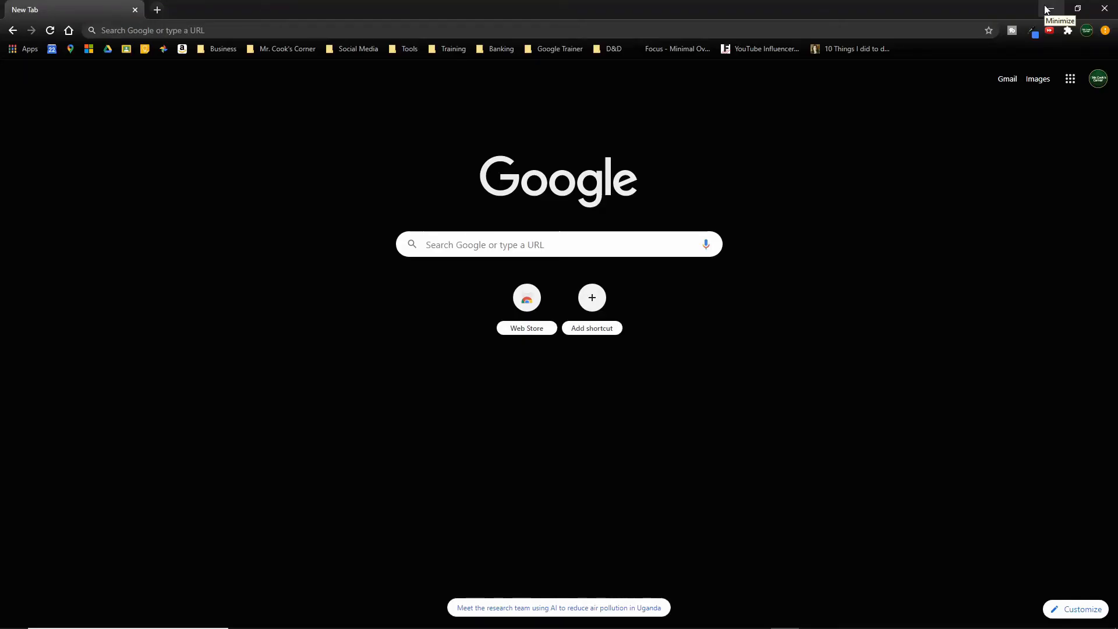
click(1048, 8)
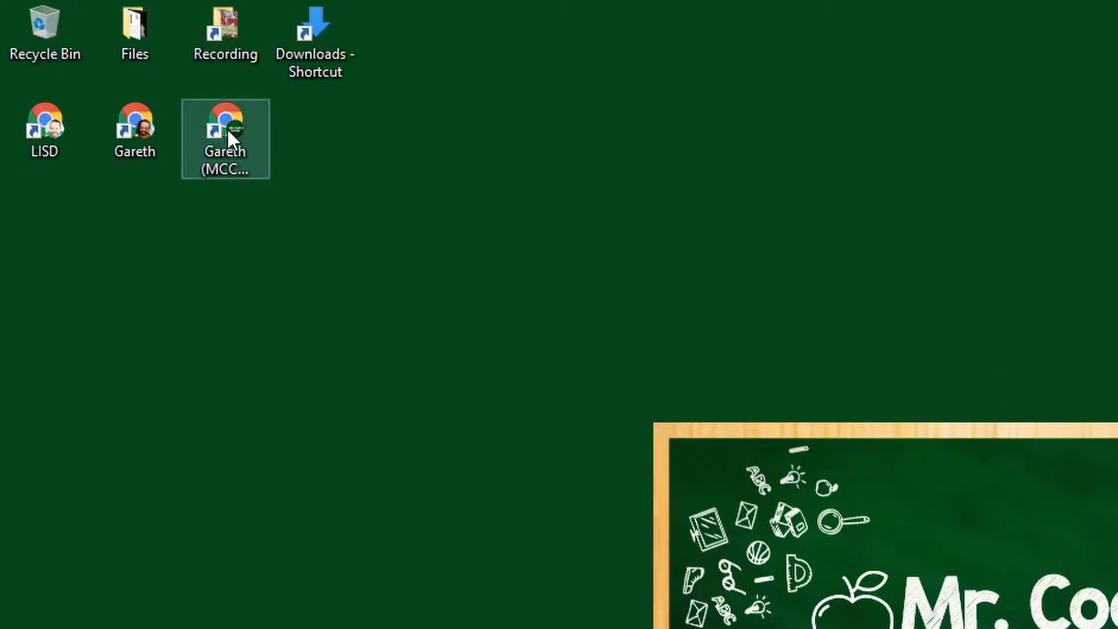
right_click(228, 129)
text(me)
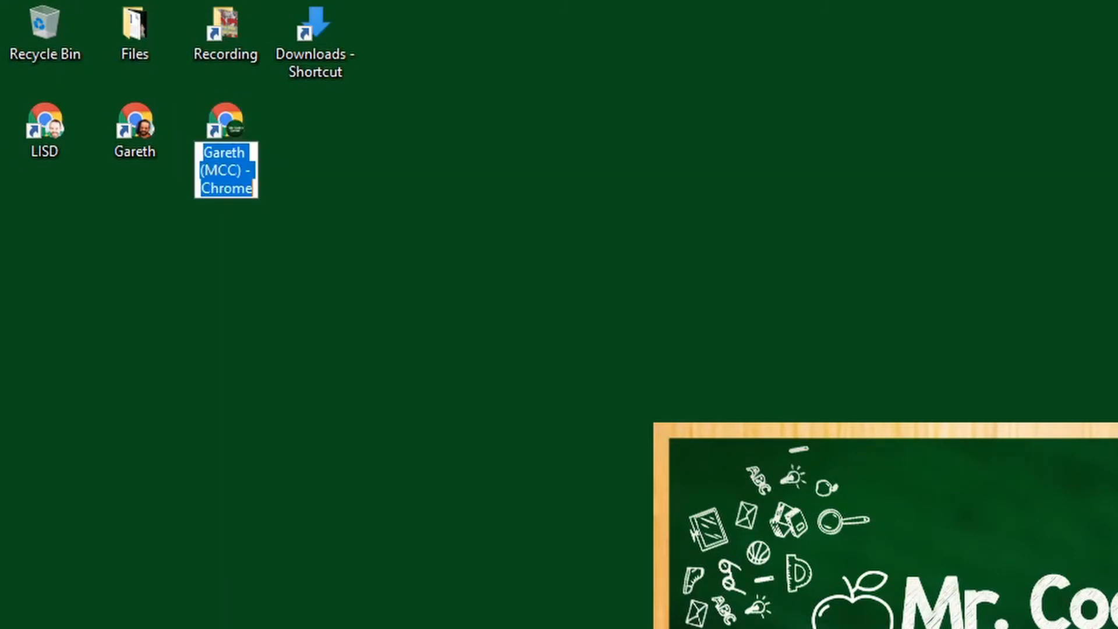
text(MCC)
key(Return)
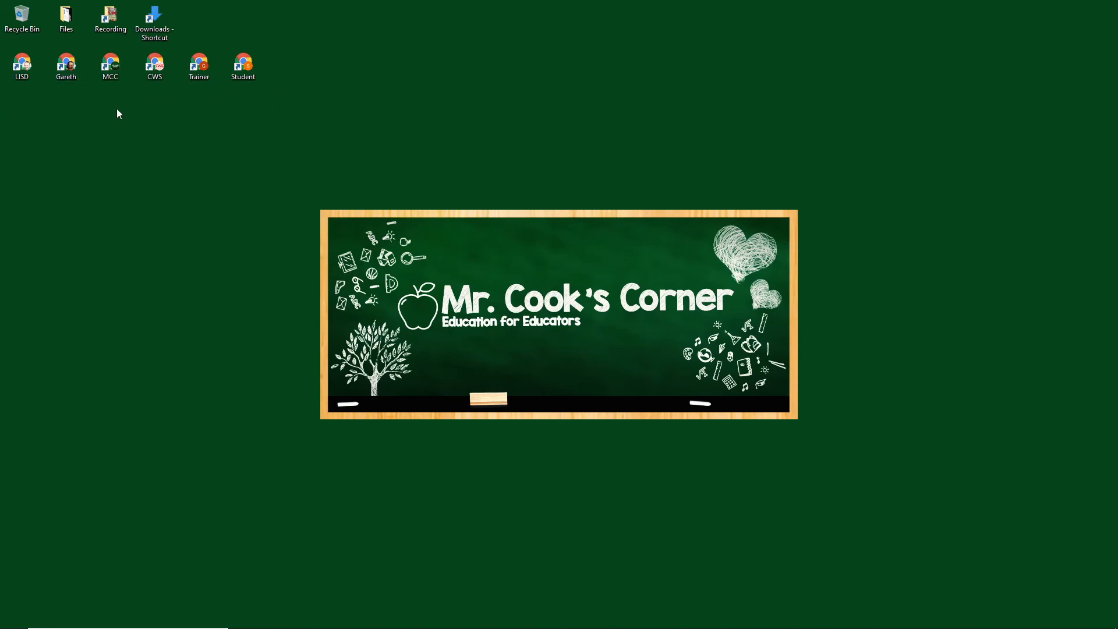
- Launch the MCC profile from its desktop shortcut, open the people manager and bring up the options for the Student profile
double_click(108, 64)
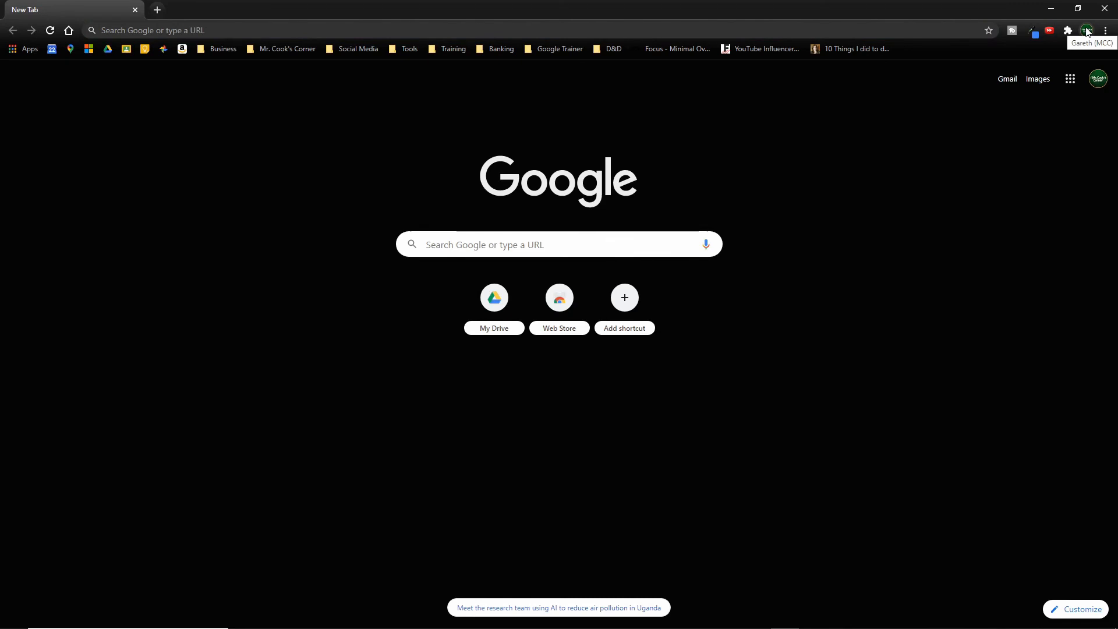
click(1086, 31)
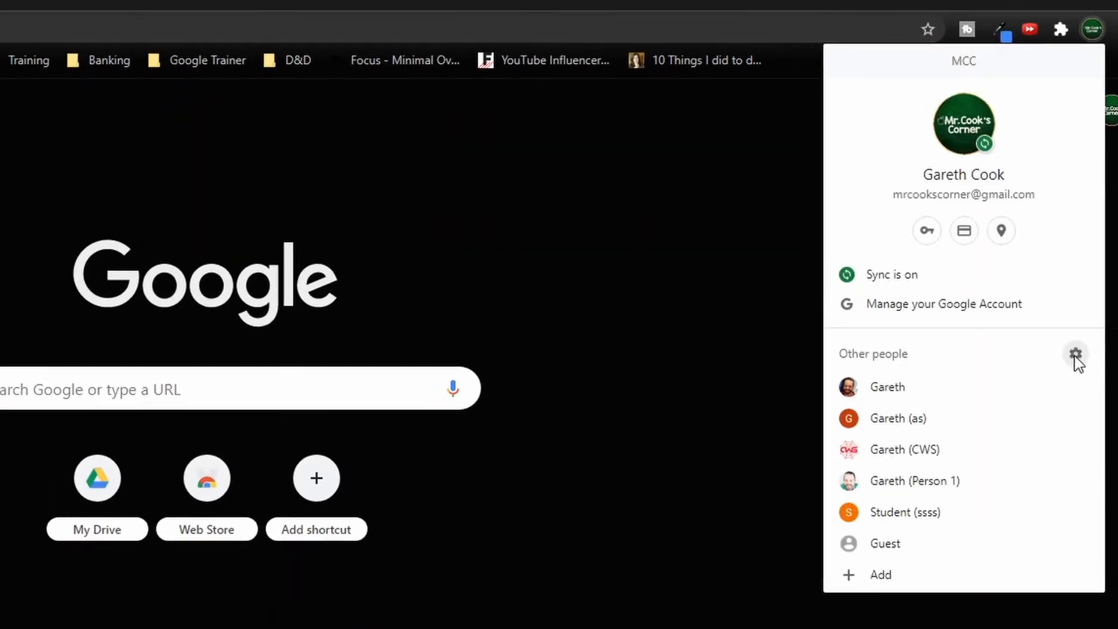
click(1049, 359)
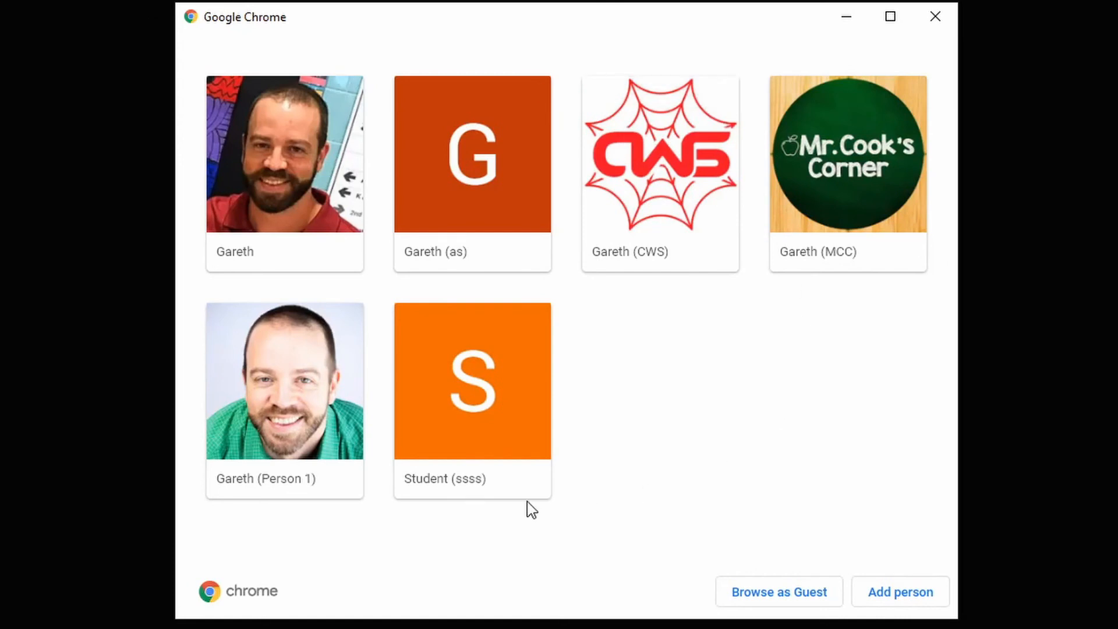
click(540, 320)
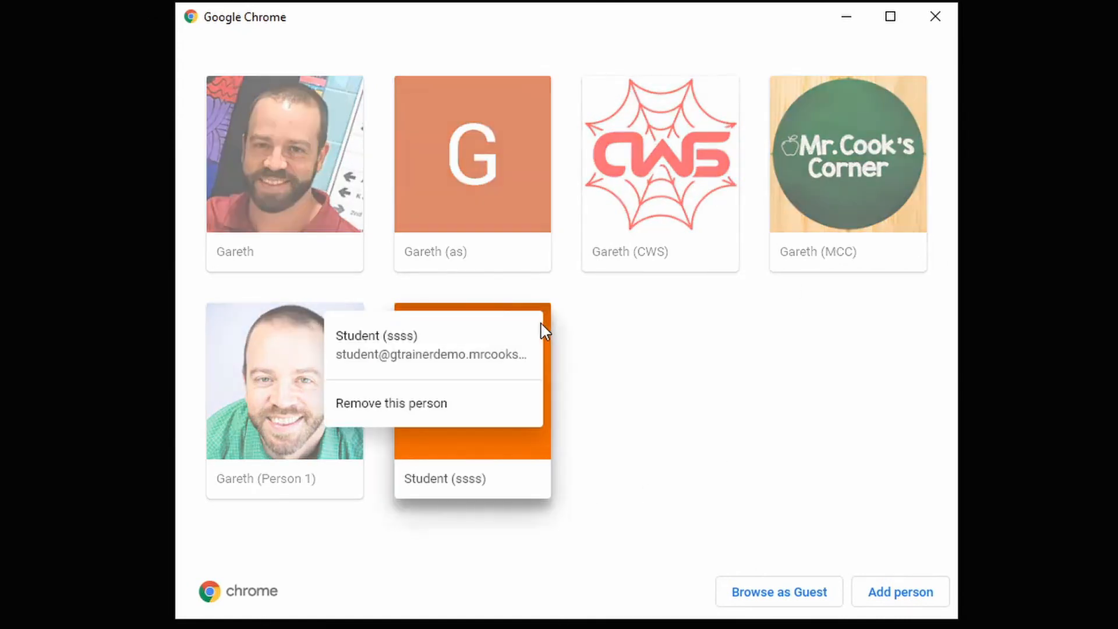